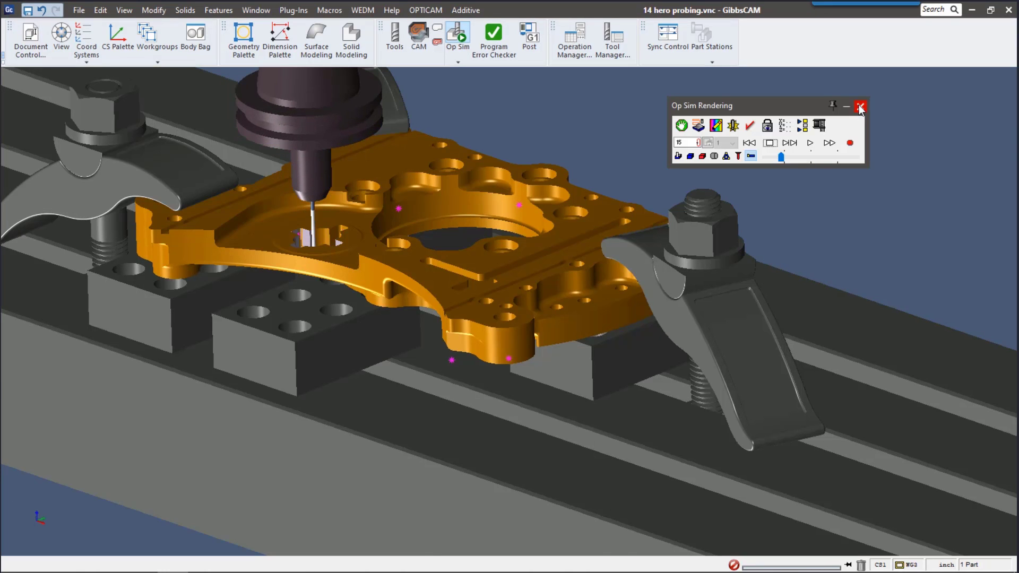
# - Review Probing Tool #3, the 0.2 cylindrical probe, in the tool list, then close it
pyautogui.click(860, 107)
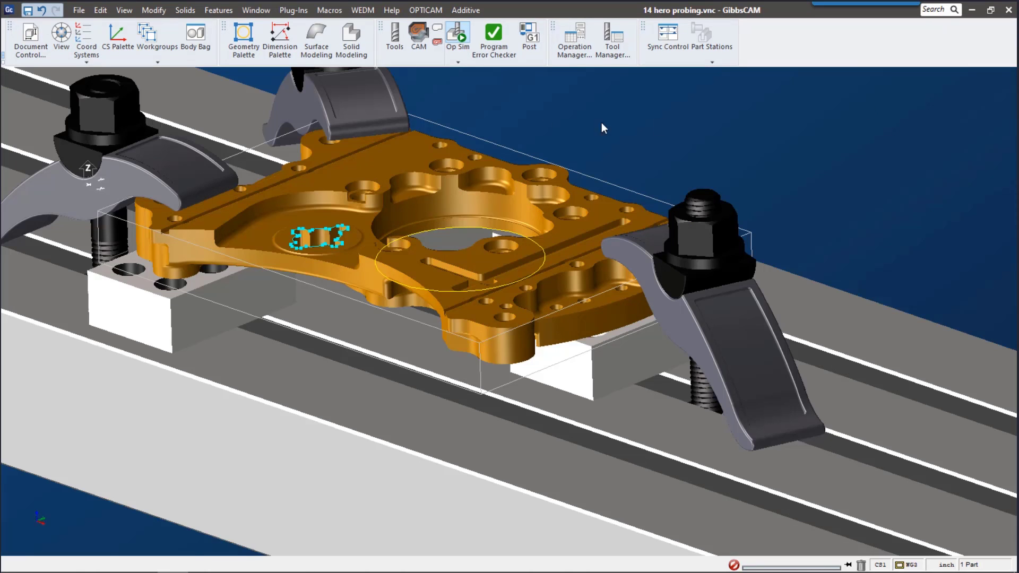
pyautogui.click(399, 33)
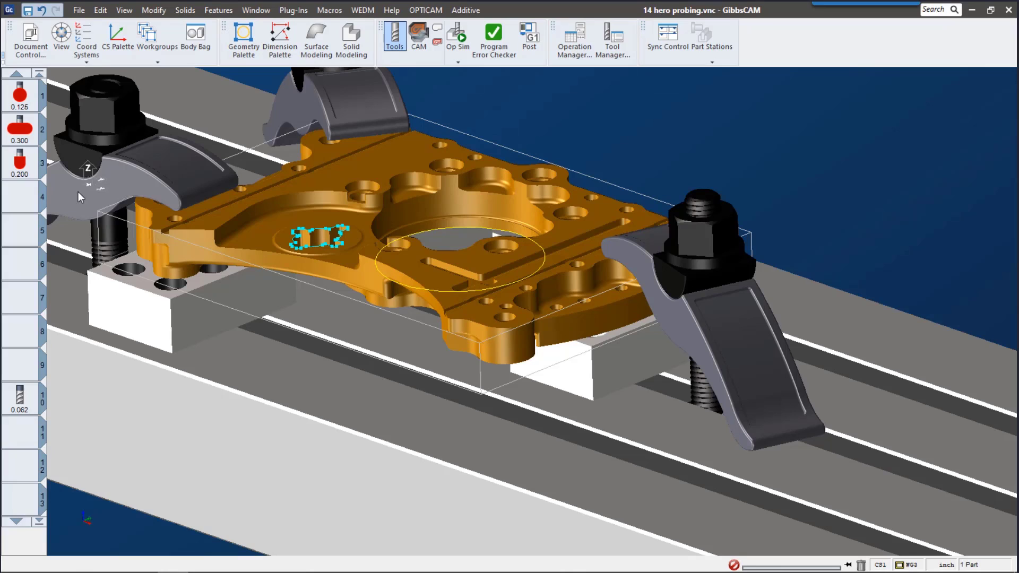
pyautogui.doubleClick(20, 173)
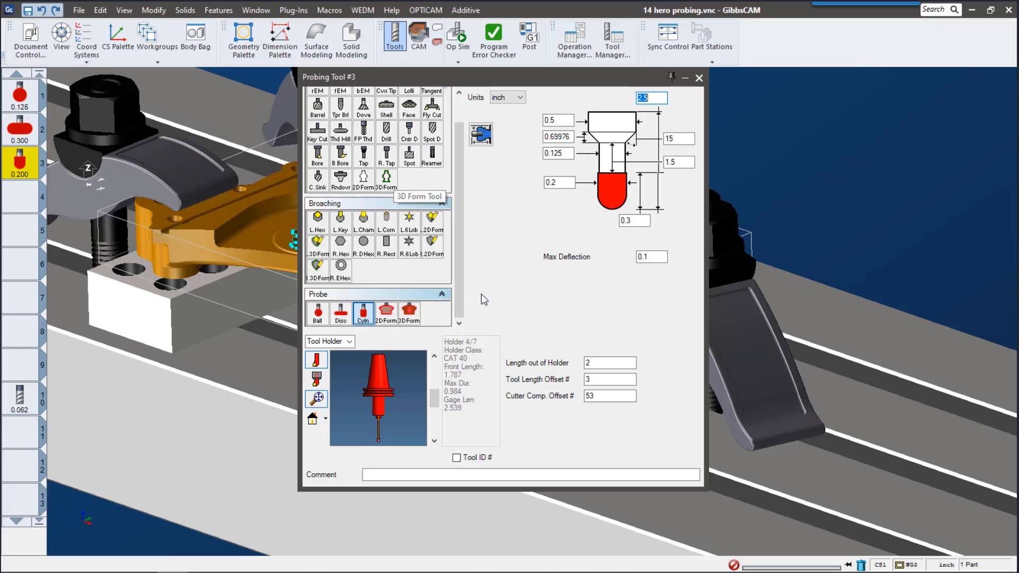
pyautogui.click(698, 79)
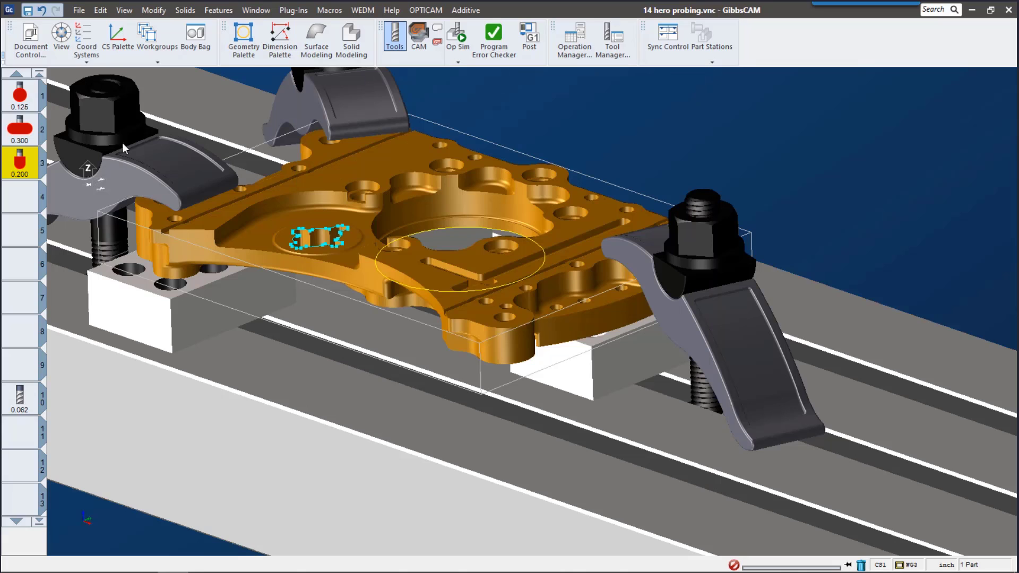
# - Create a Basic Probing process #1 for tool 1
pyautogui.click(434, 27)
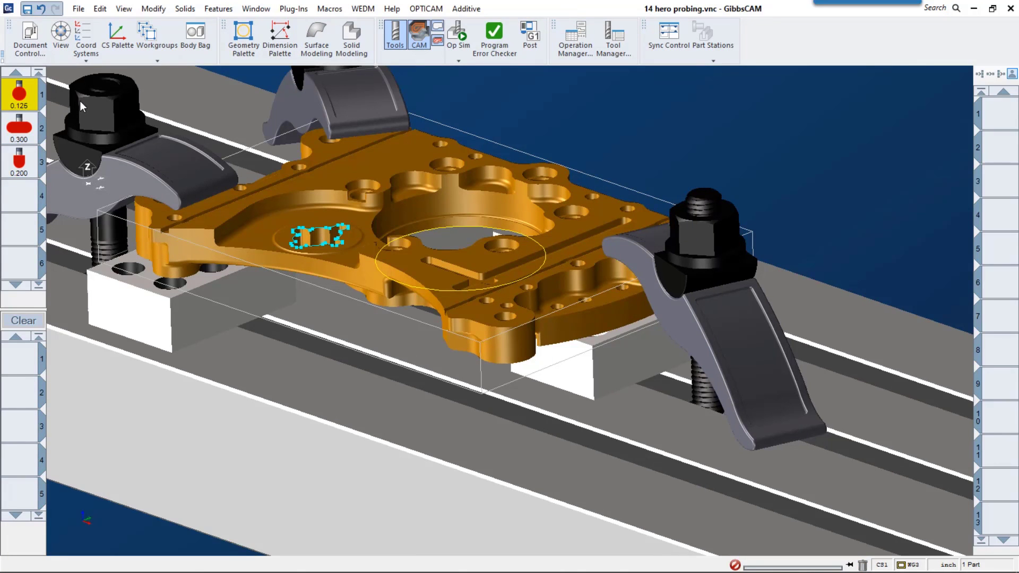
pyautogui.doubleClick(20, 358)
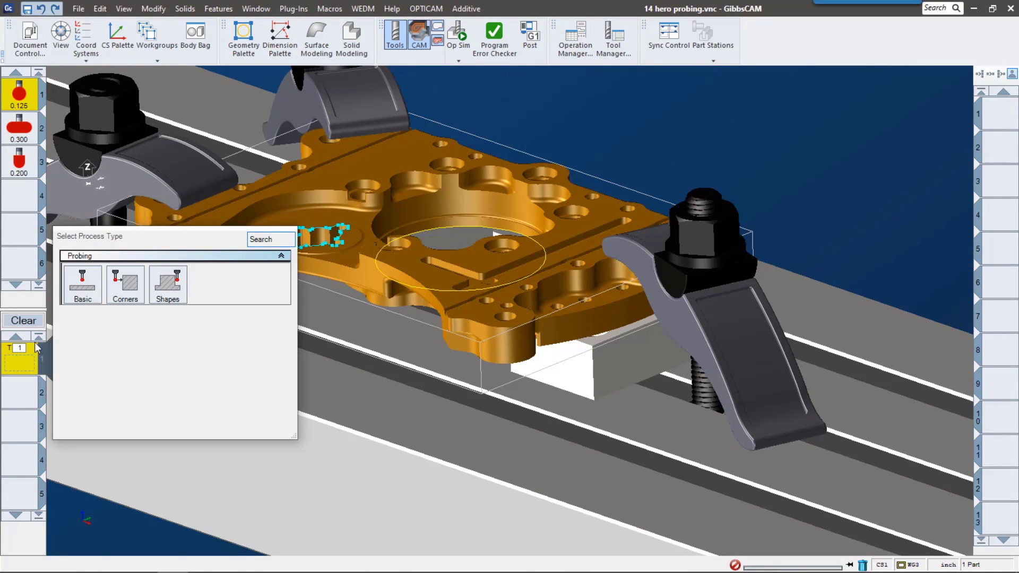
pyautogui.click(84, 285)
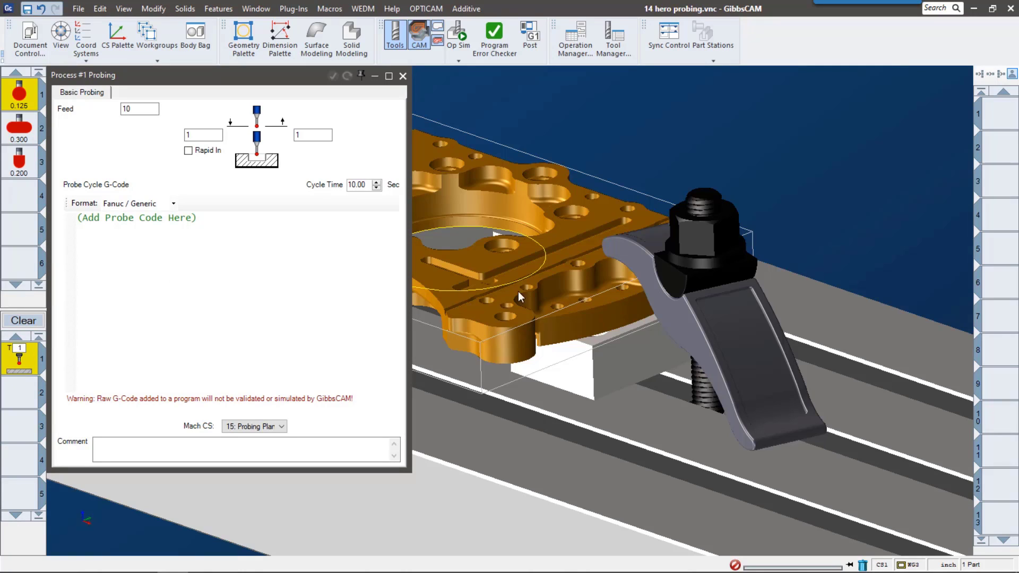
# - Select the whole placeholder line in the probe code
pyautogui.click(224, 236)
pyautogui.moveTo(197, 218); pyautogui.dragTo(75, 218)
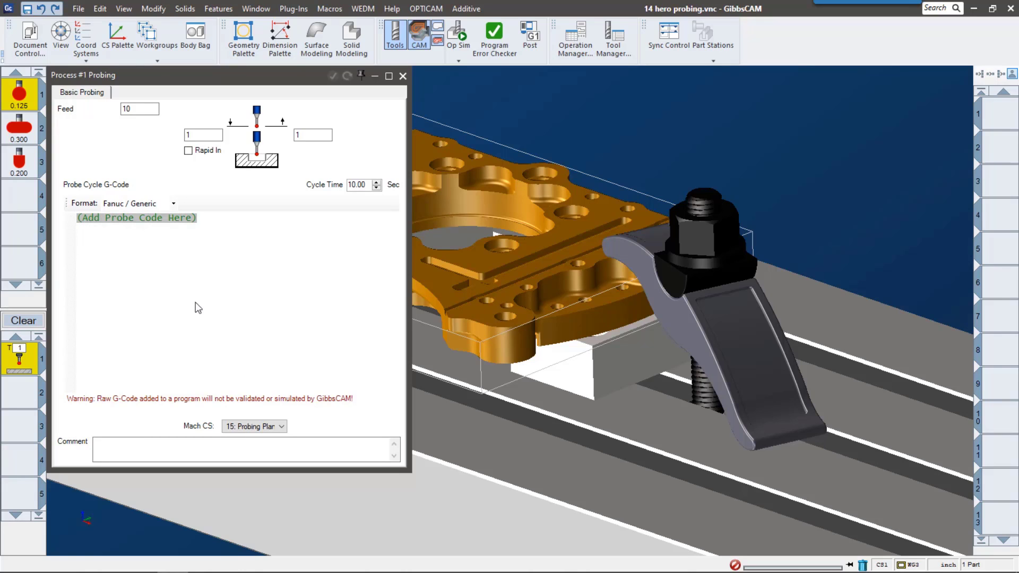
pyautogui.scroll(2, 531, 340)
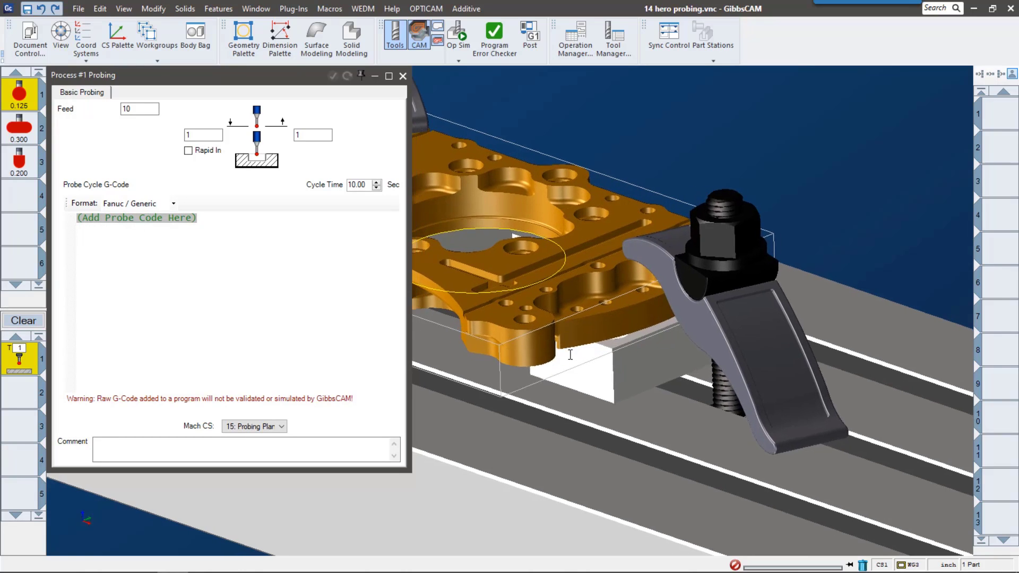
pyautogui.scroll(5, 570, 354)
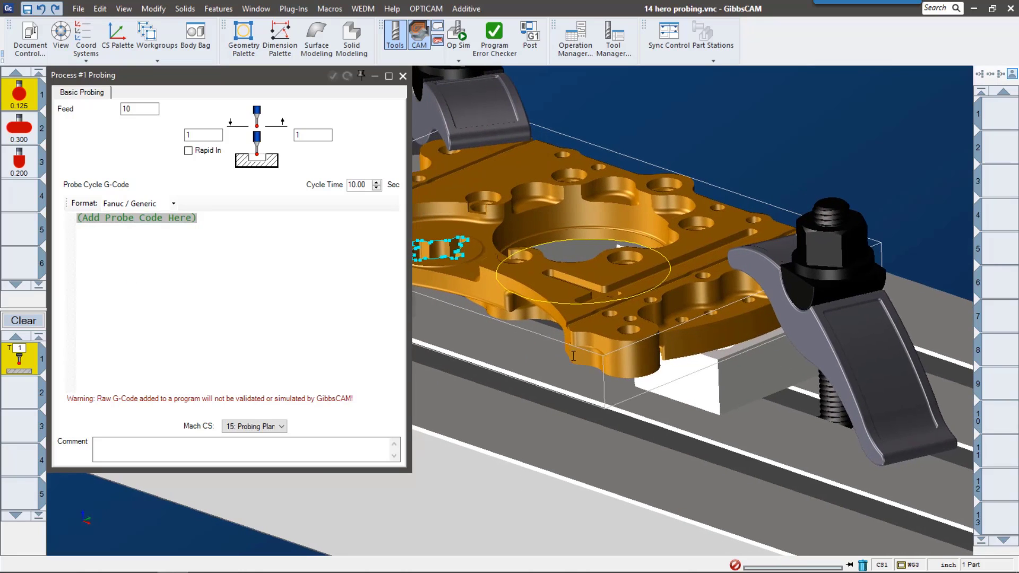
pyautogui.click(94, 247)
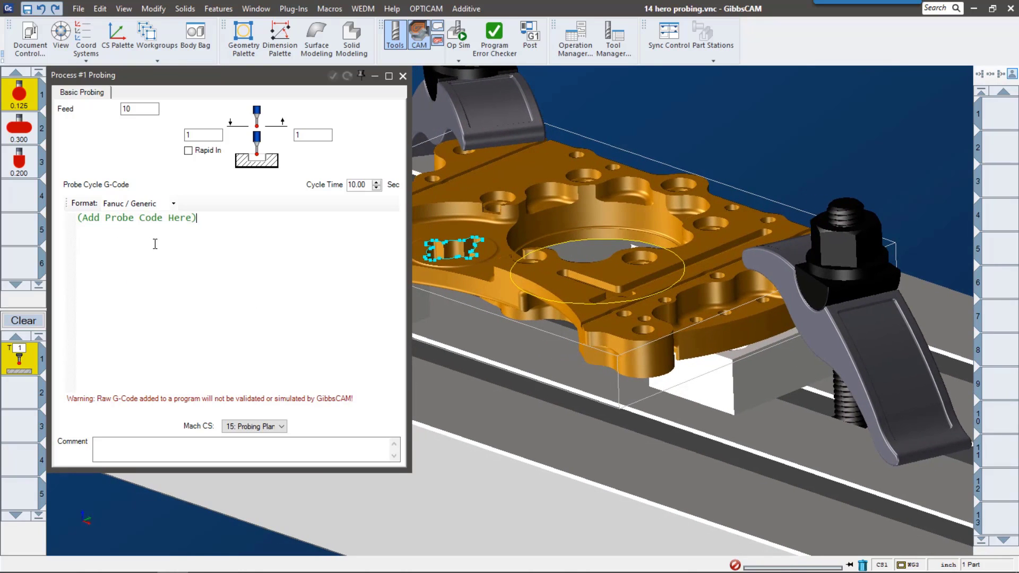
pyautogui.moveTo(184, 215); pyautogui.dragTo(30, 222)
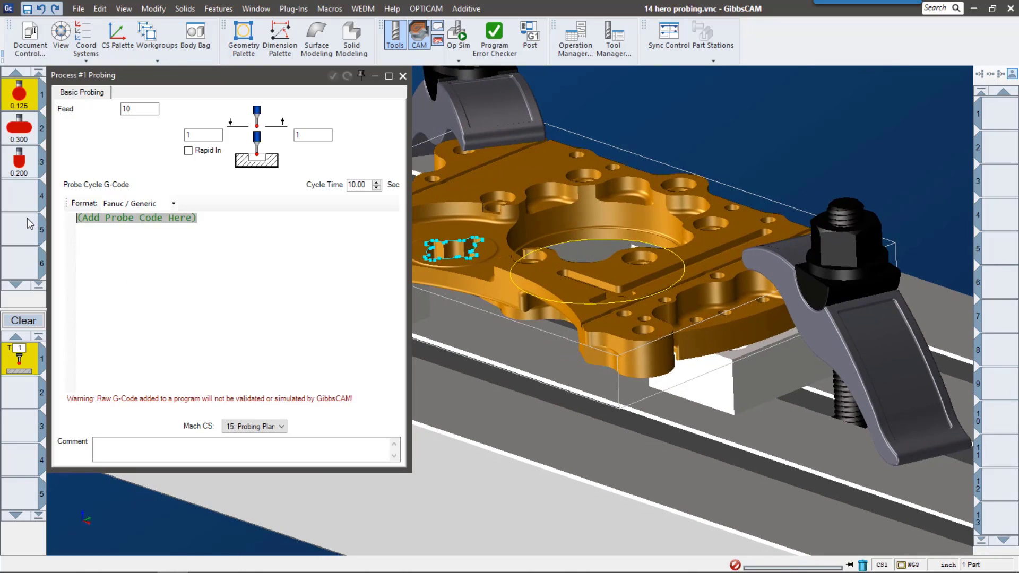
# - Replace the placeholder with the Probing Plate.NCF G-code and select the central bore circle
pyautogui.press('Delete')
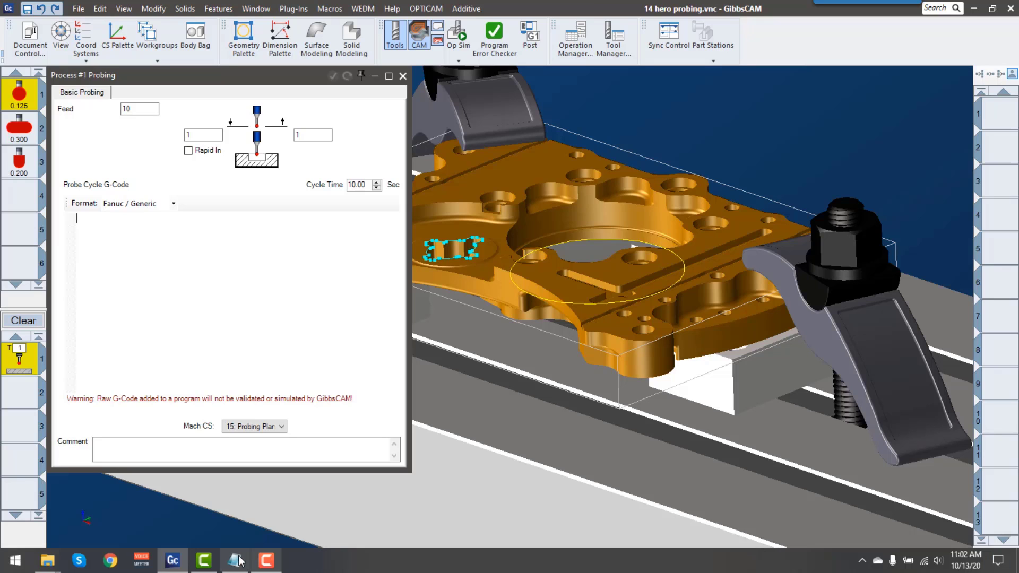
pyautogui.click(247, 561)
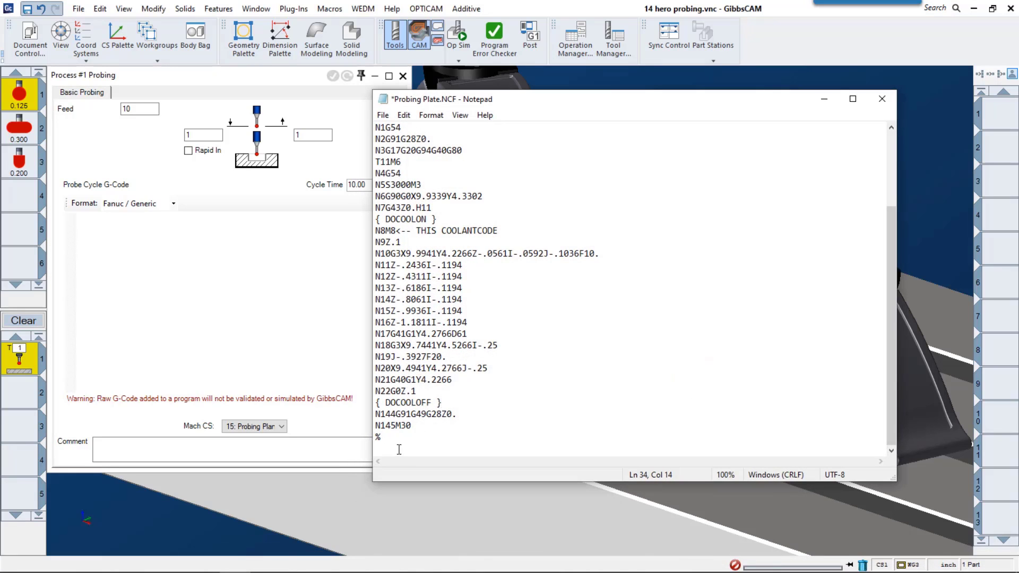
pyautogui.moveTo(395, 442); pyautogui.dragTo(362, 115)
pyautogui.click(188, 255)
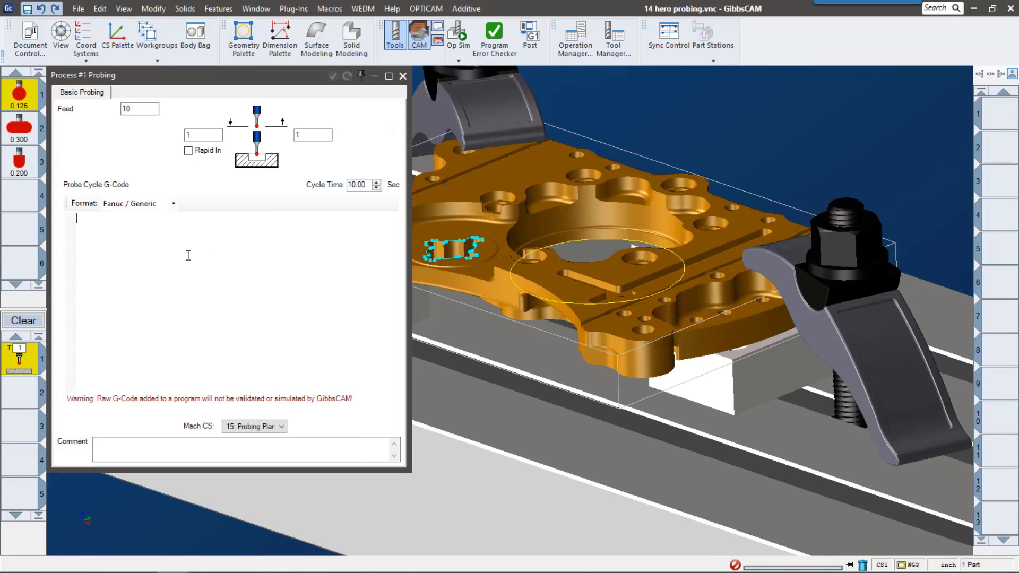
pyautogui.hotkey('ctrl', 'v')
pyautogui.scroll(7, 300, 342)
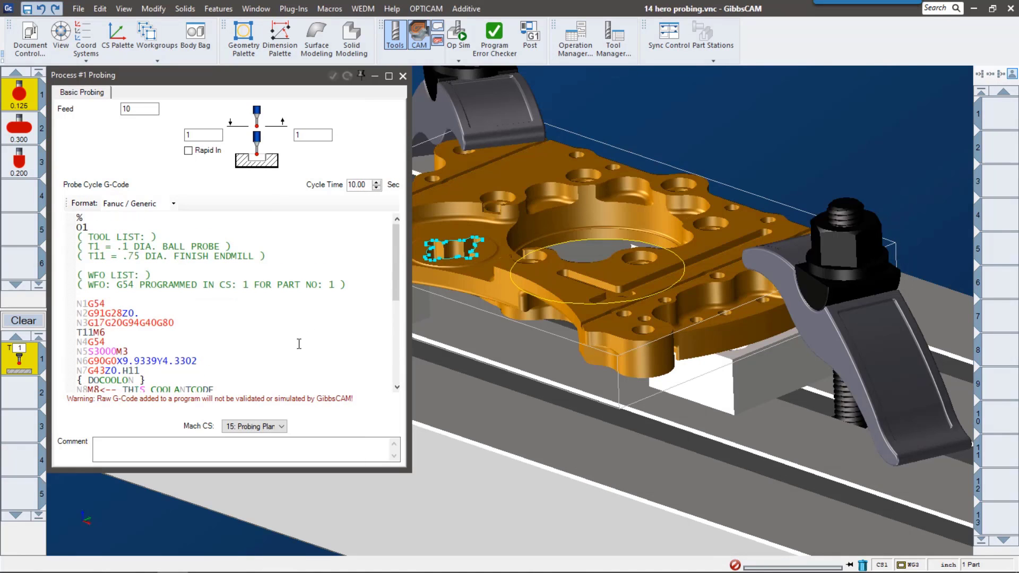
pyautogui.click(574, 241)
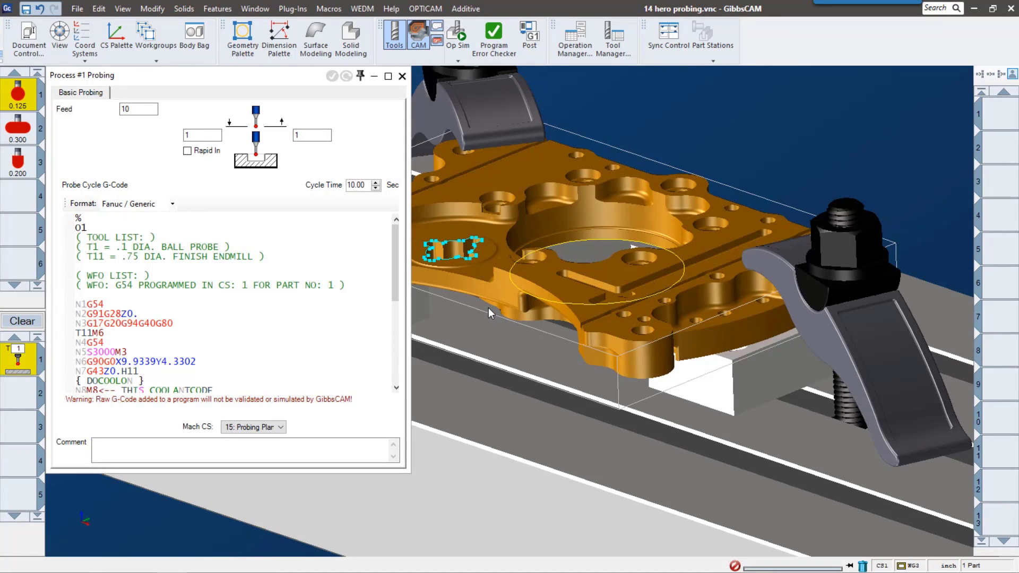
# - Change process #1 from Basic probing to a Corners probing cycle
pyautogui.click(403, 76)
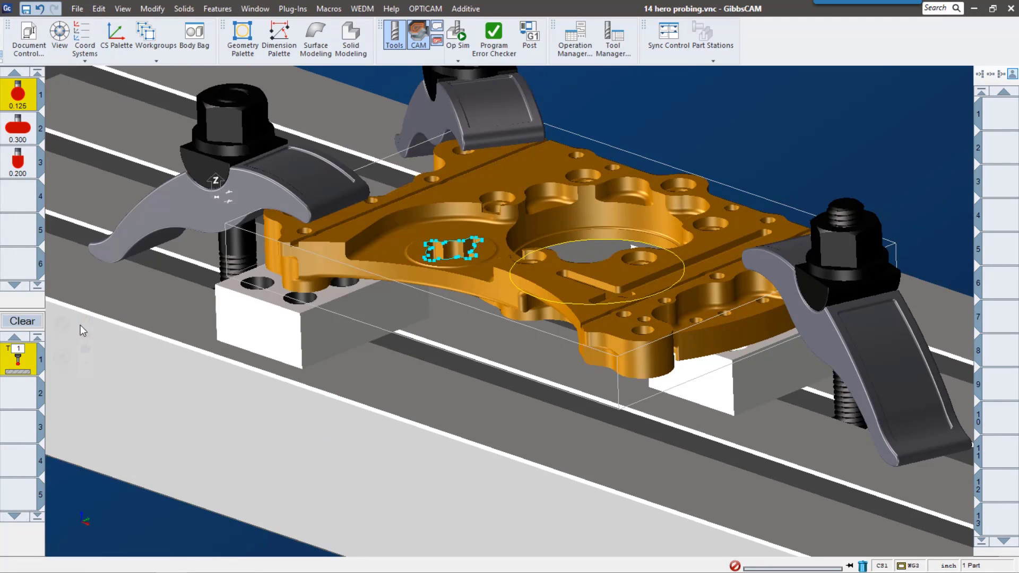
pyautogui.rightClick(16, 359)
pyautogui.click(42, 366)
pyautogui.doubleClick(120, 293)
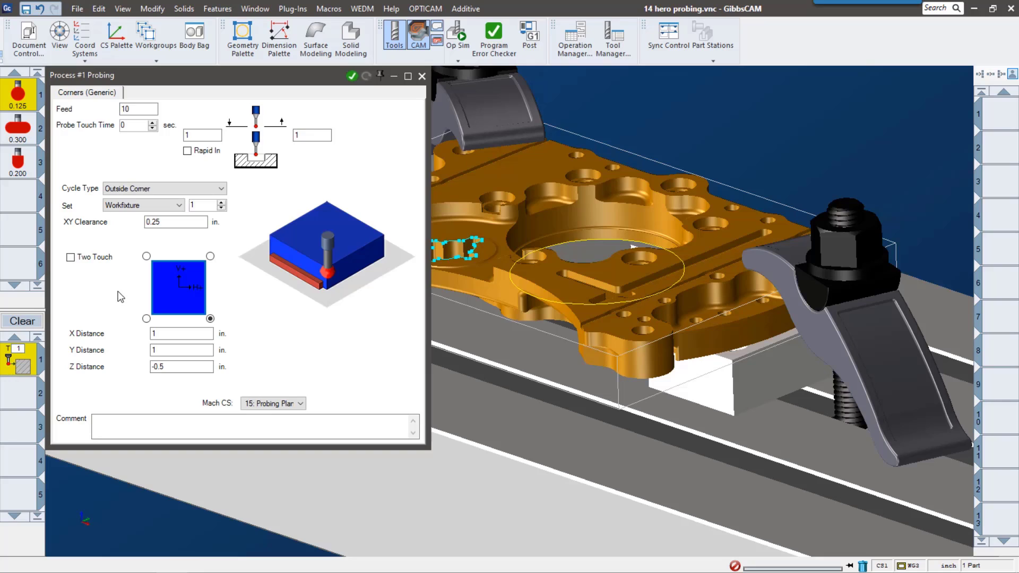
# - Pick the left corners to probe and keep Set Workfixture 1 as the result
pyautogui.click(146, 318)
pyautogui.click(147, 257)
pyautogui.moveTo(552, 334); pyautogui.dragTo(717, 384, button='middle')
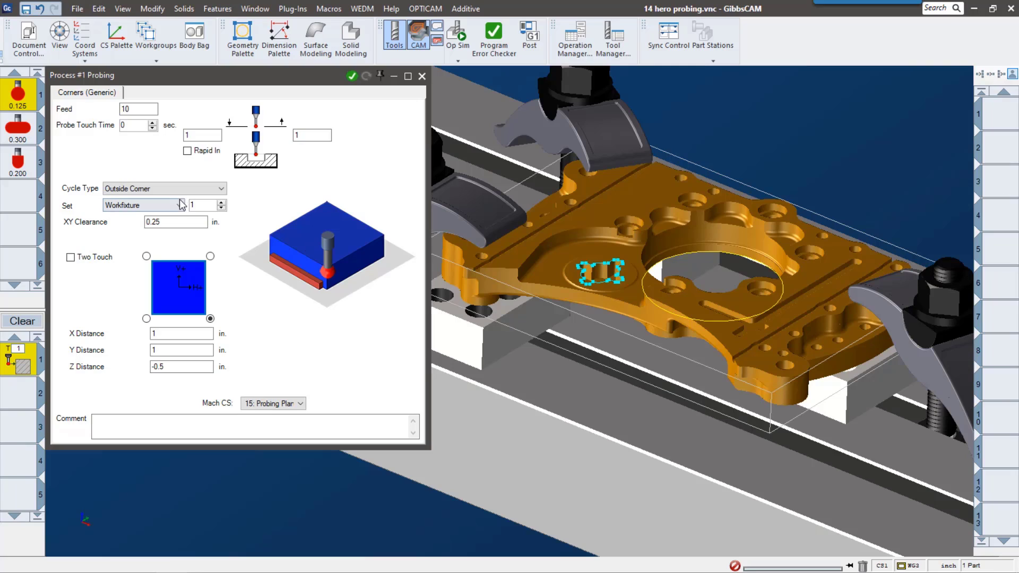
pyautogui.click(179, 208)
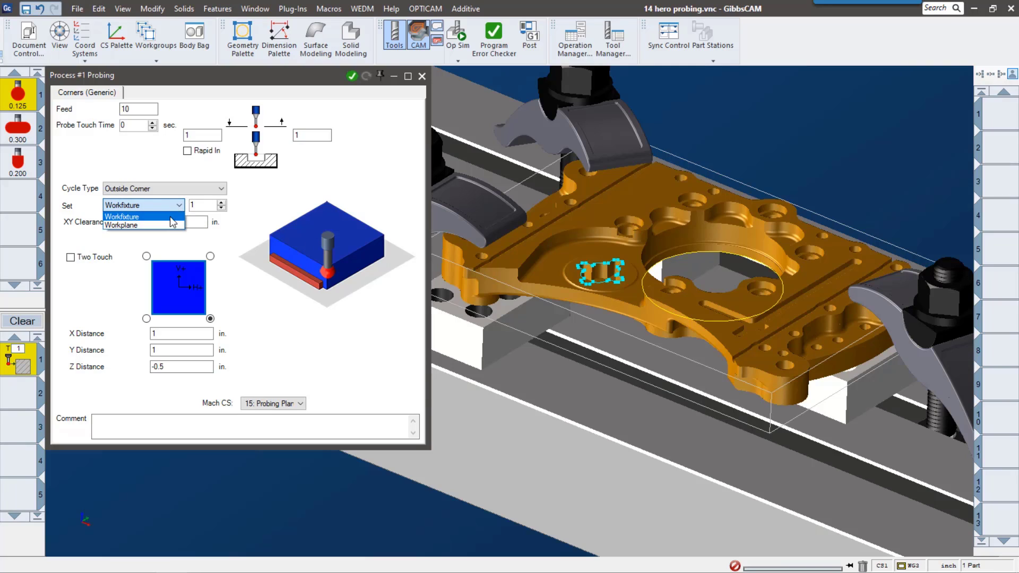
pyautogui.click(172, 216)
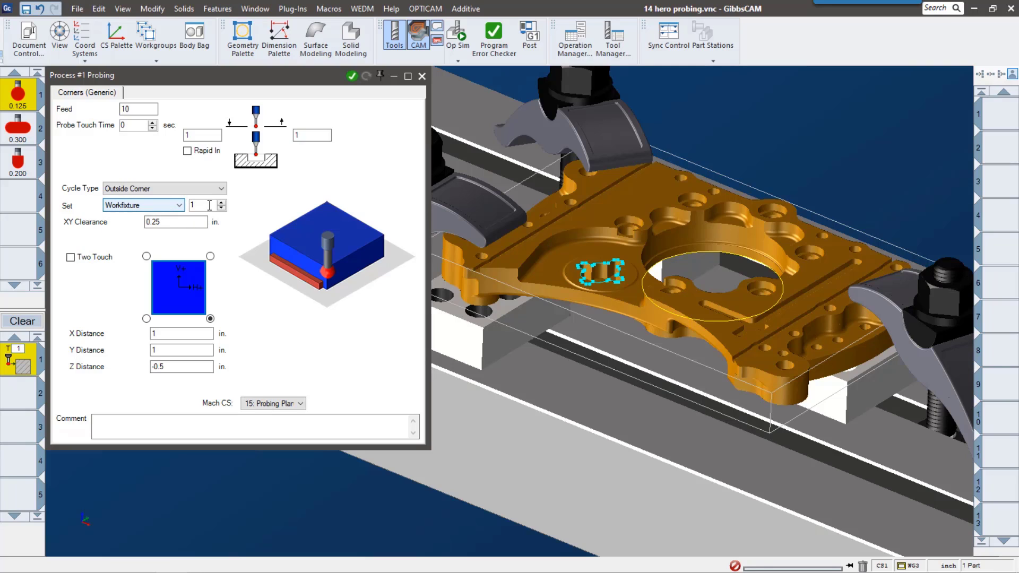
# - Save the Outside Corner probing as an operation in the operation list
pyautogui.click(351, 77)
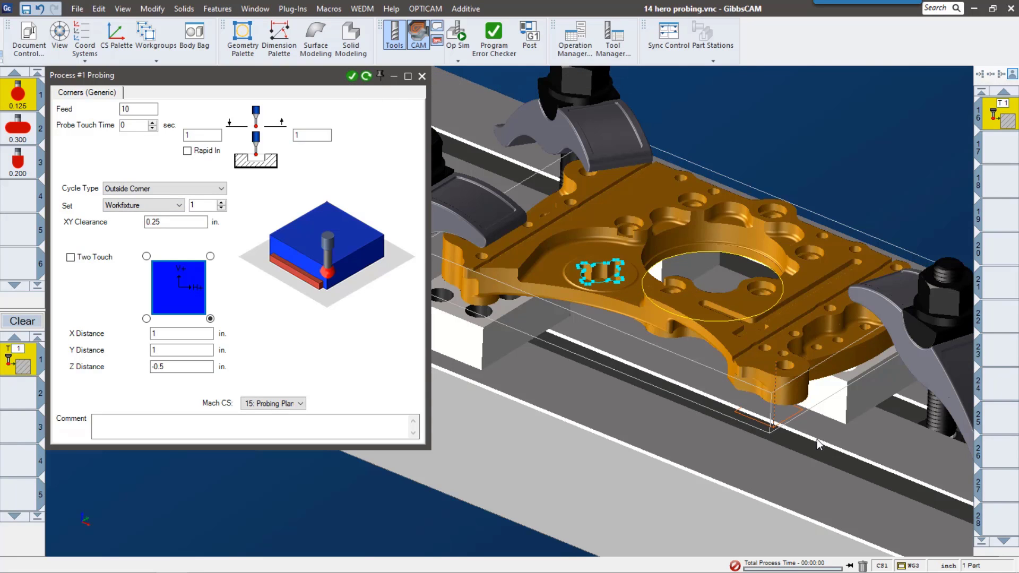
pyautogui.scroll(2, 824, 427)
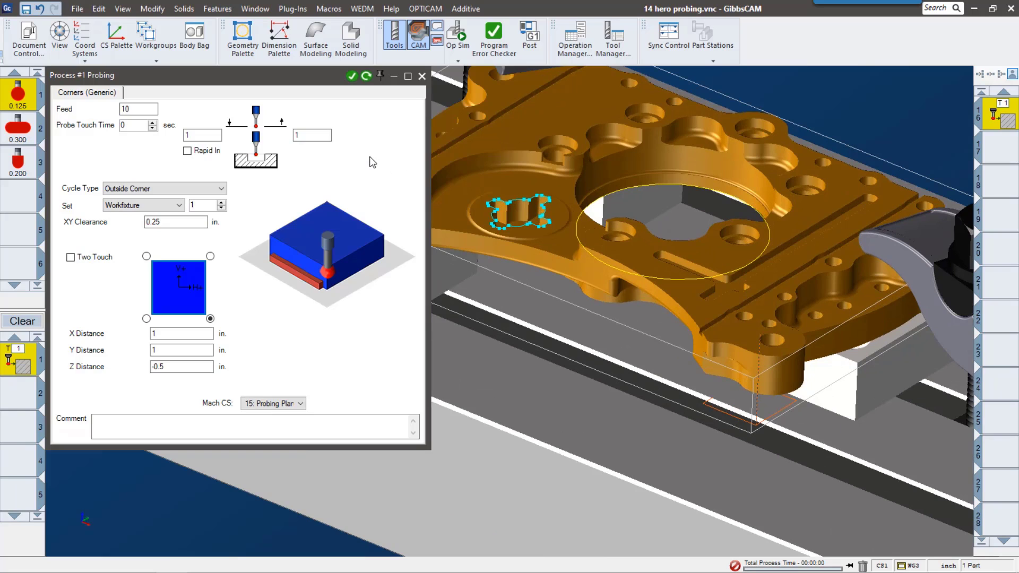
pyautogui.click(458, 34)
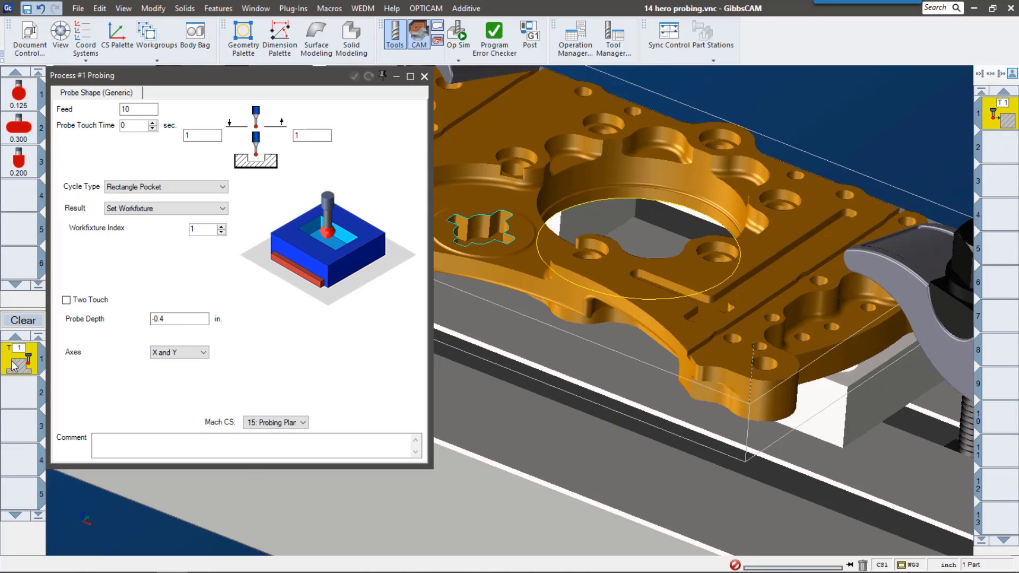
pyautogui.rightClick(21, 363)
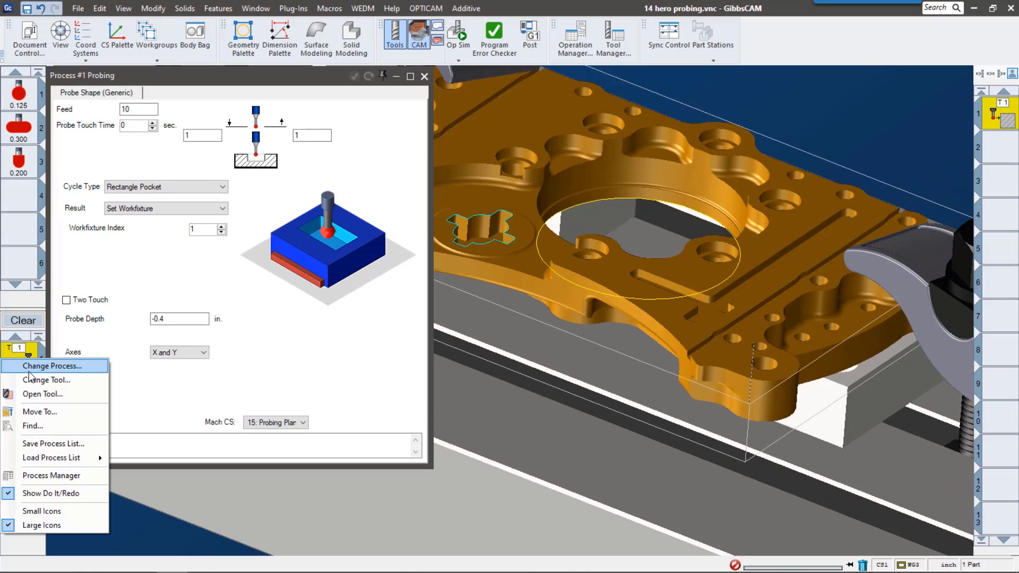
# - Make process #1 a Shapes probe: Single Surface cycle, Set Workfixture, on the small pocket
pyautogui.click(51, 366)
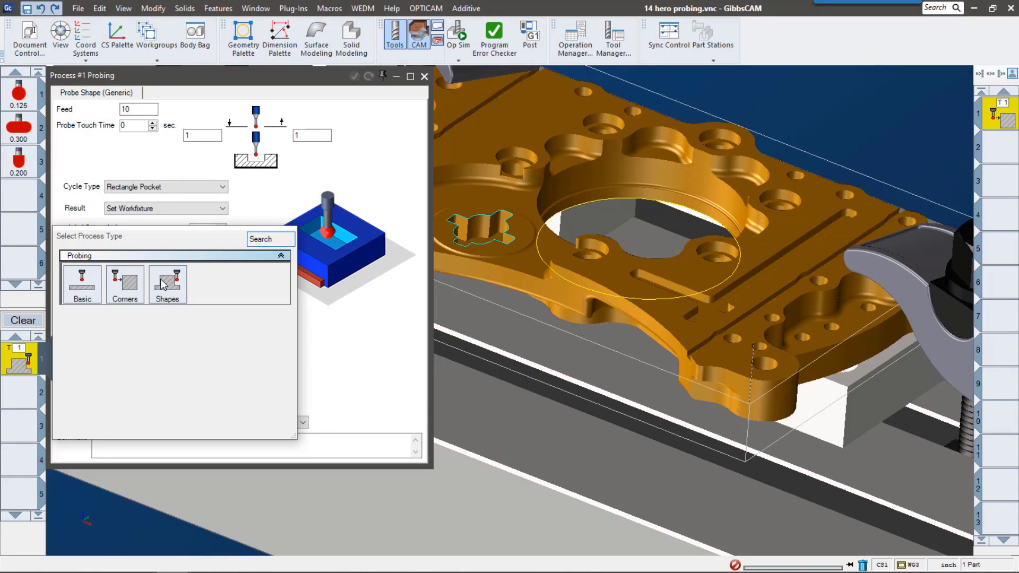
pyautogui.click(162, 284)
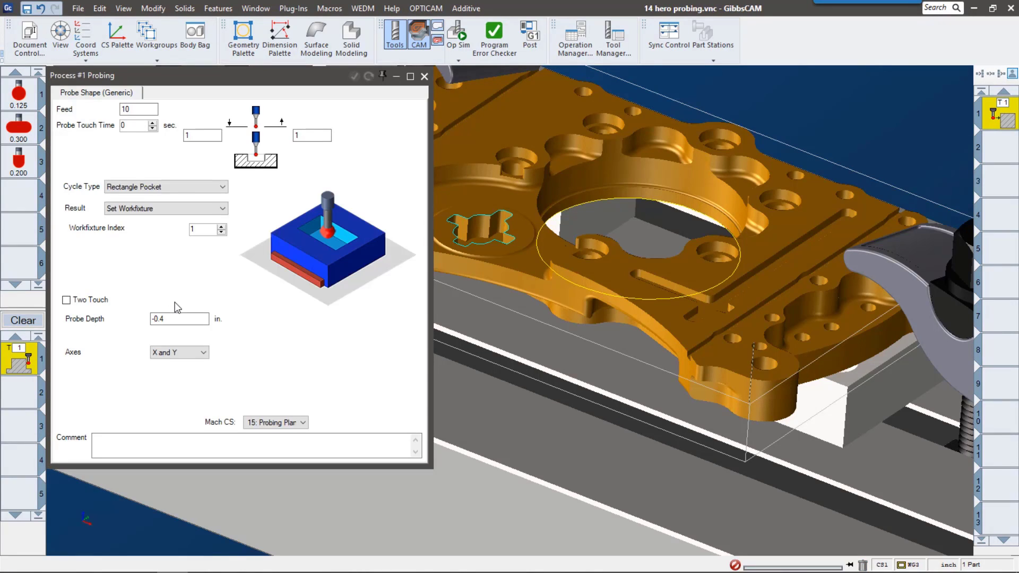
pyautogui.click(199, 186)
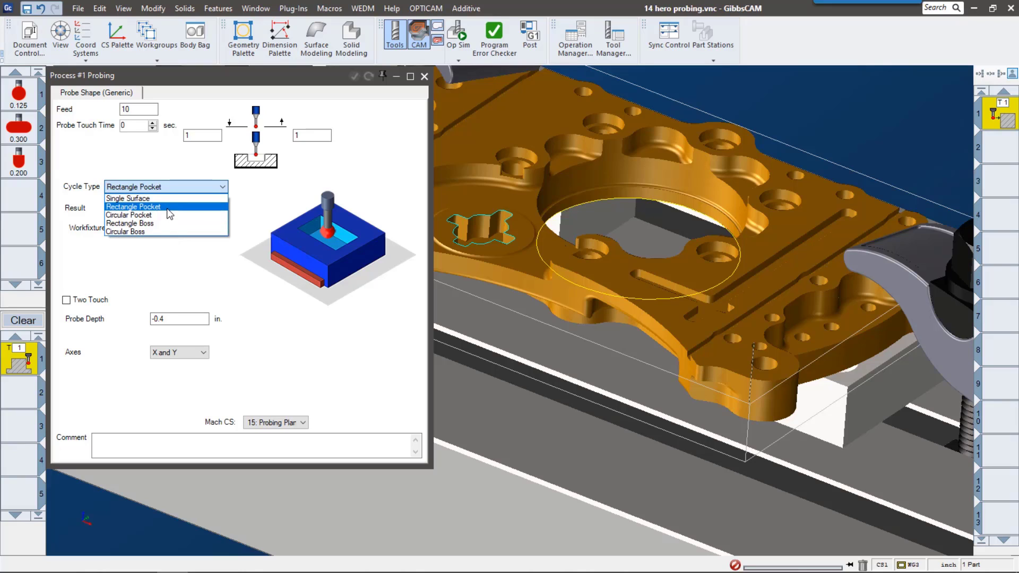
pyautogui.click(139, 198)
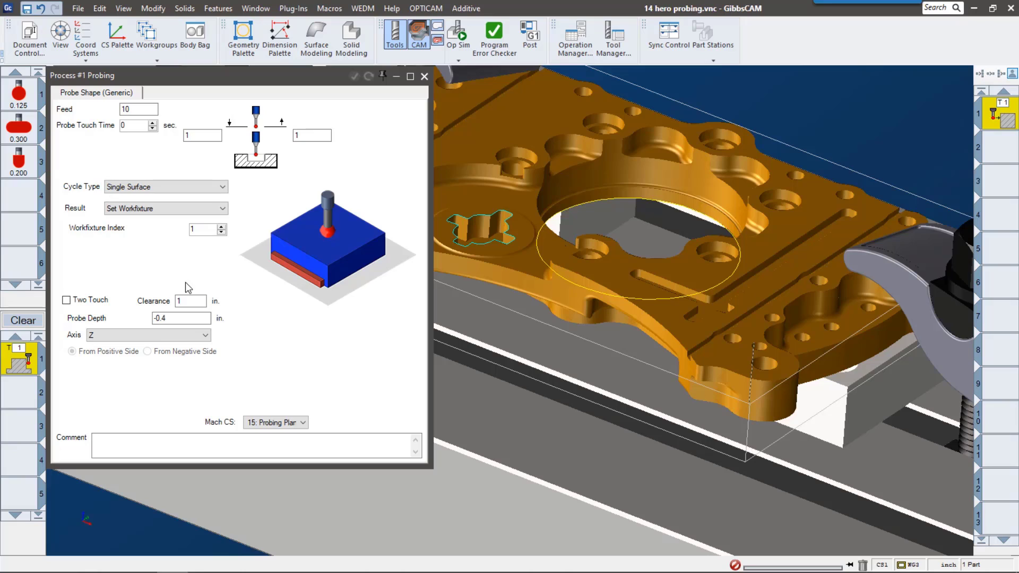
pyautogui.click(148, 211)
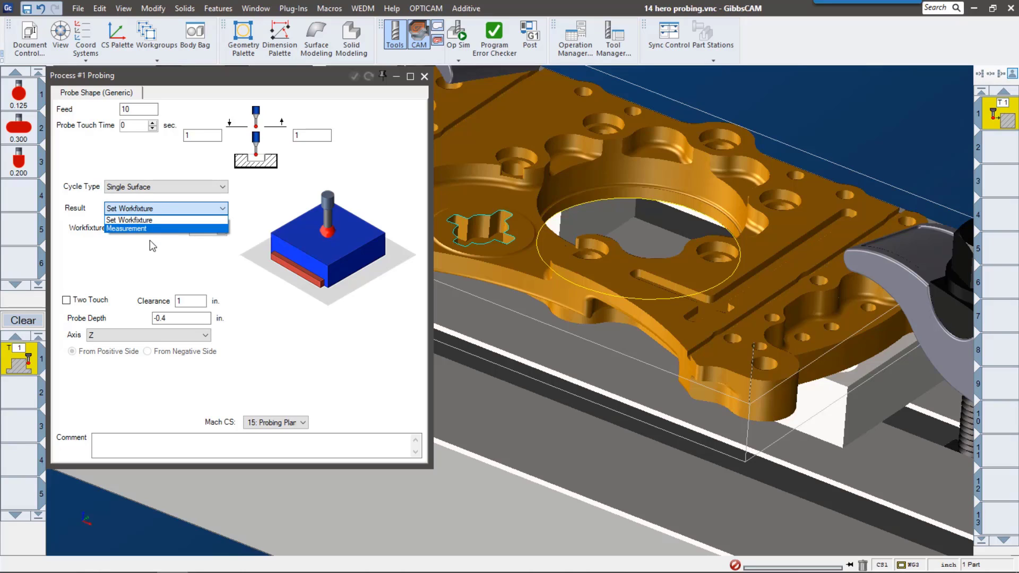
pyautogui.click(152, 220)
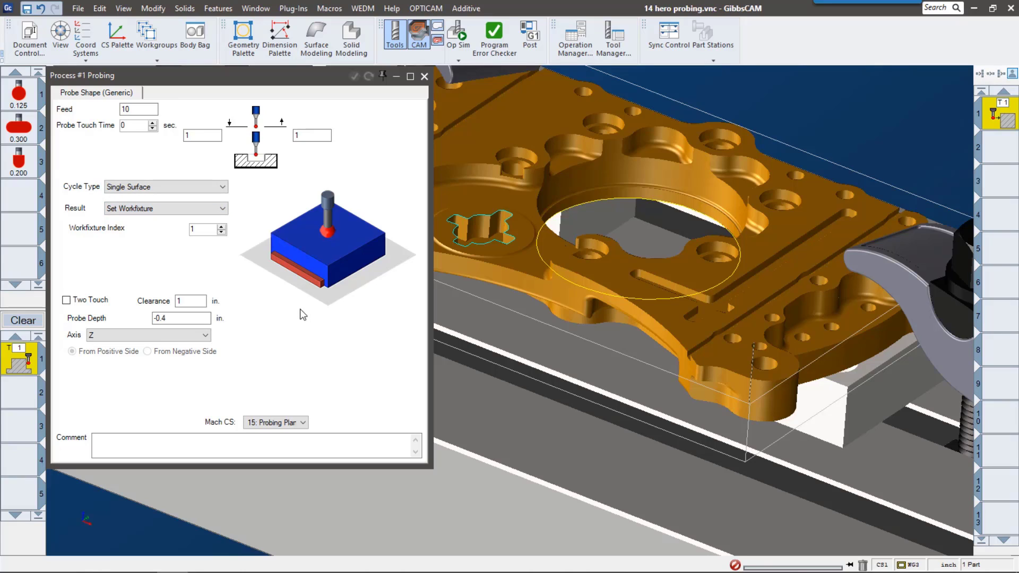
pyautogui.click(476, 220)
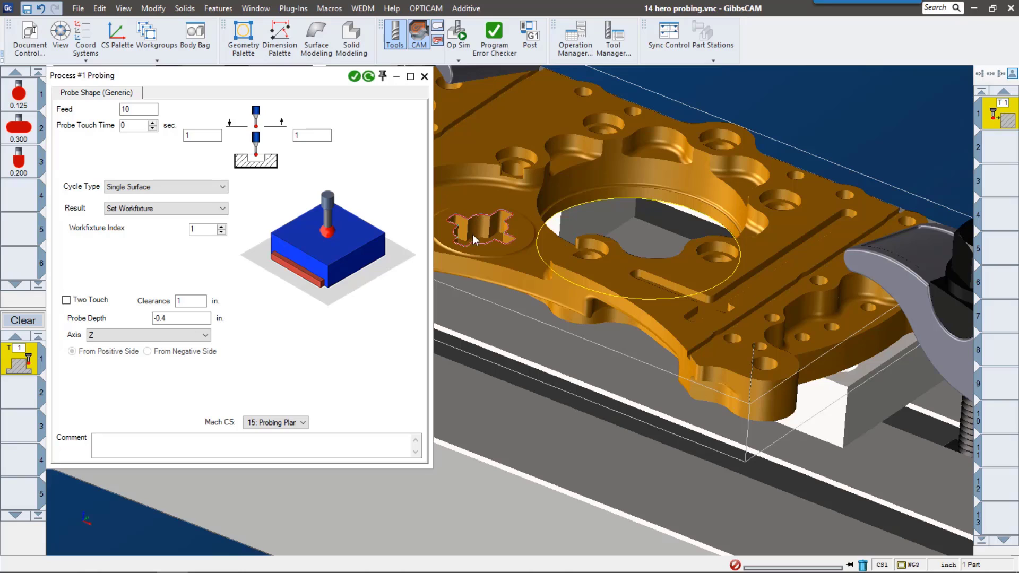
# - Switch the cycle to Rectangle Pocket probing X and Y, and create operation 16
pyautogui.click(133, 189)
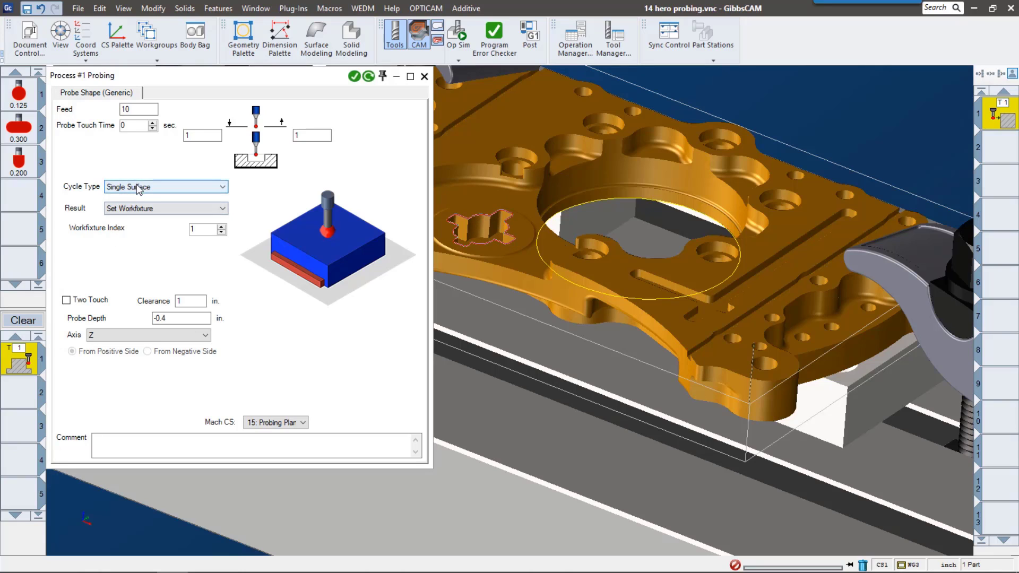
pyautogui.click(131, 207)
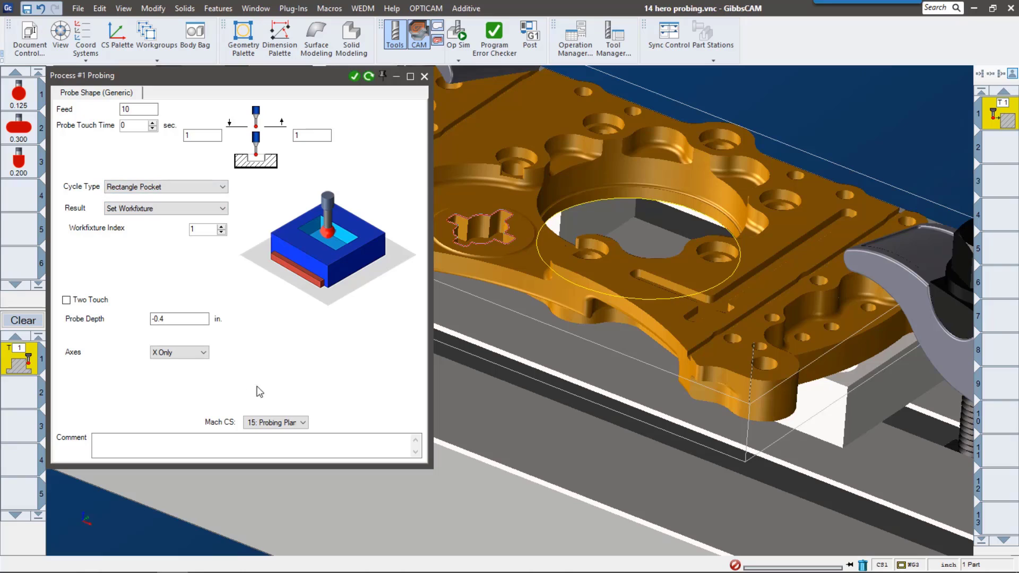
pyautogui.click(194, 355)
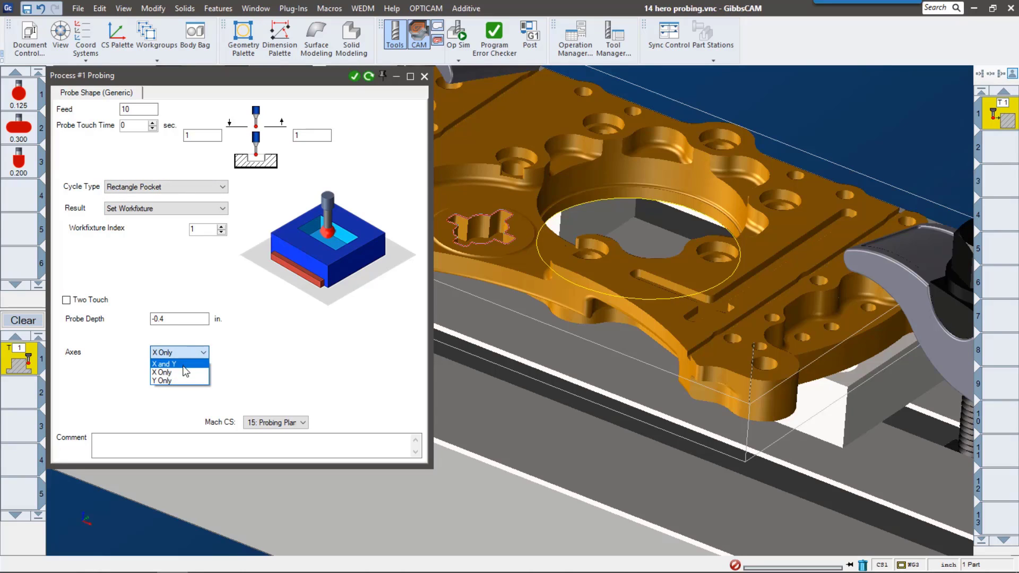
pyautogui.click(169, 364)
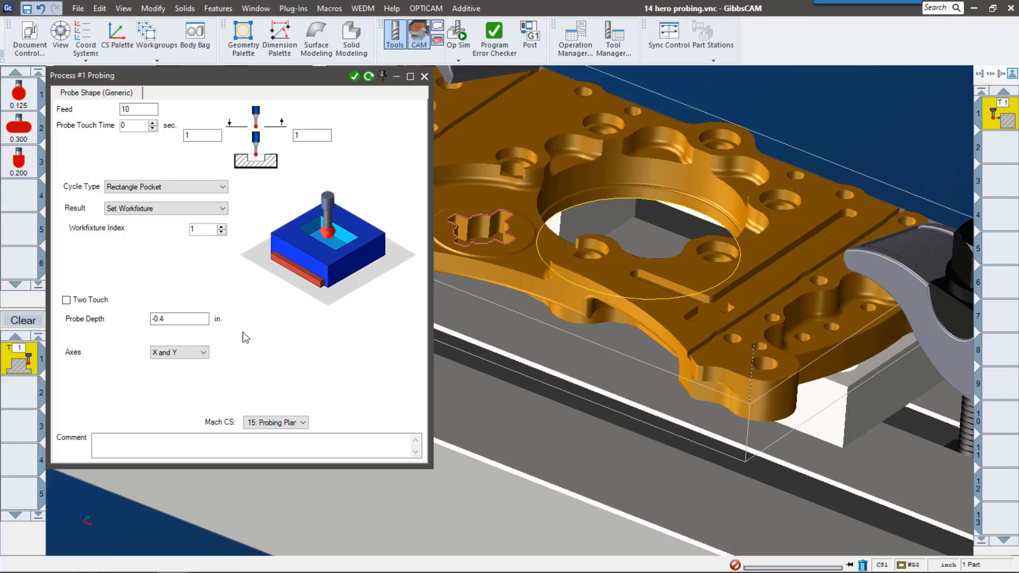
pyautogui.click(355, 77)
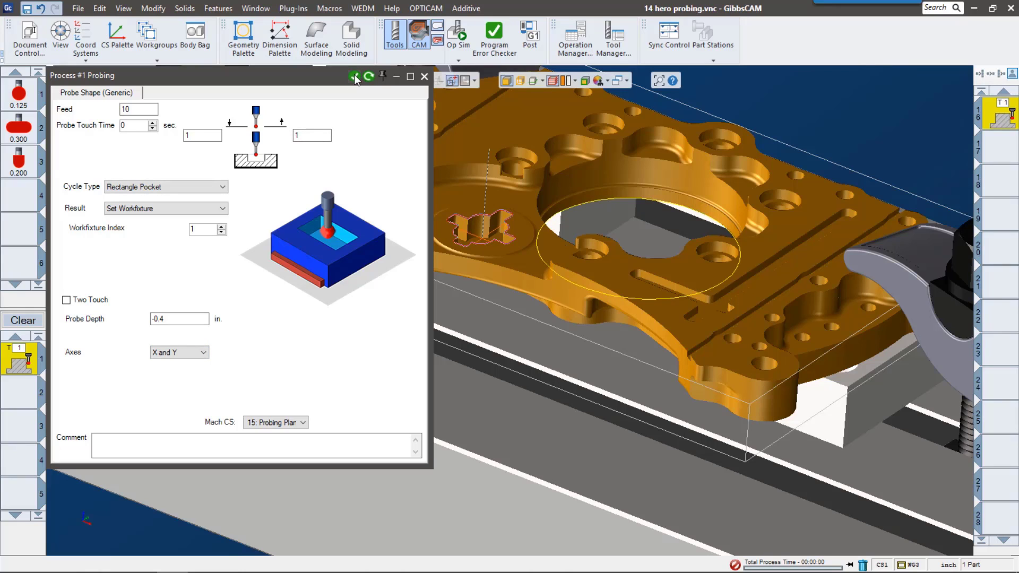
# - Set the result to Measurement, sending undersize results via GoTo to Sleeve Bore
pyautogui.click(153, 212)
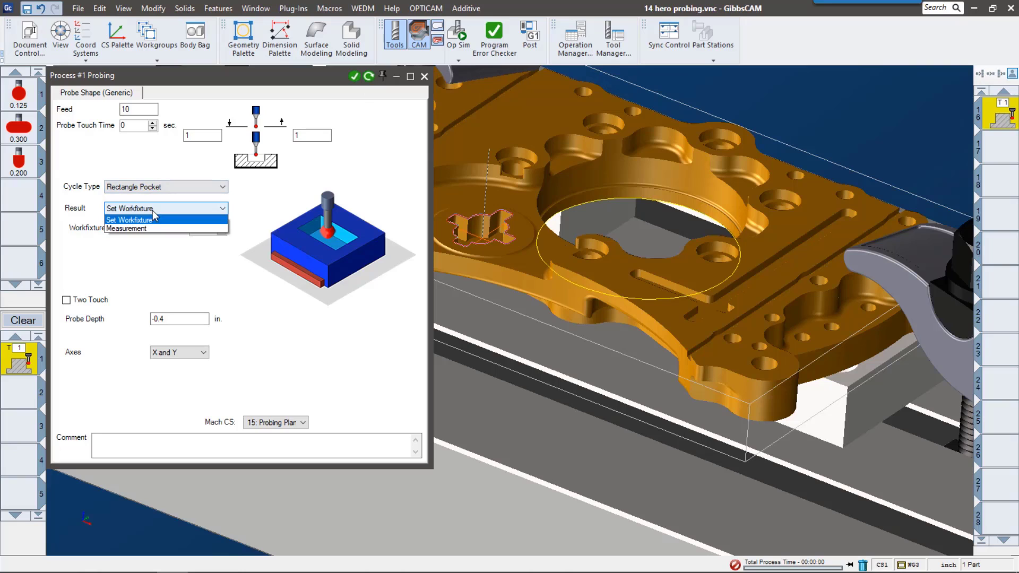
pyautogui.click(145, 228)
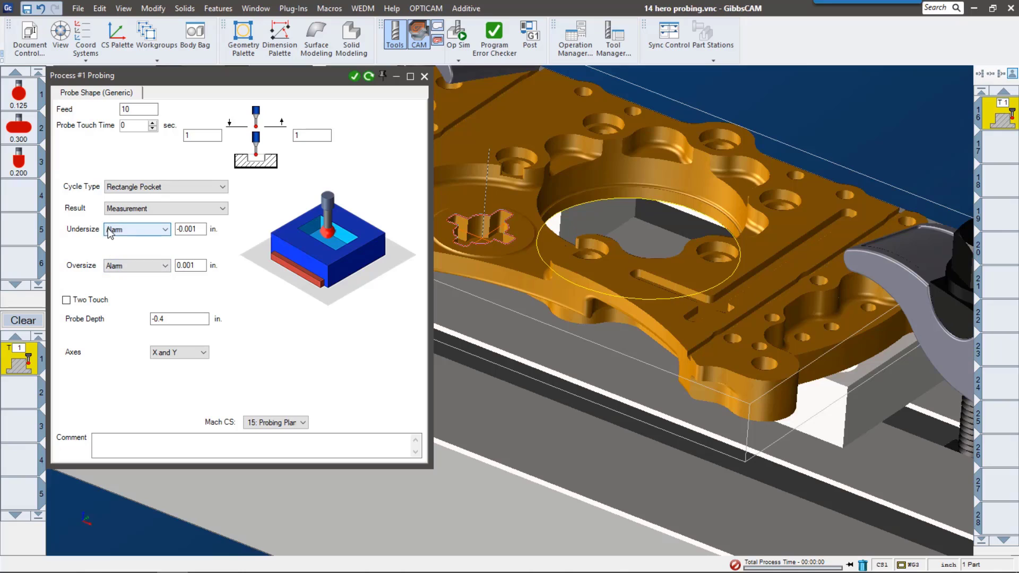
pyautogui.click(153, 232)
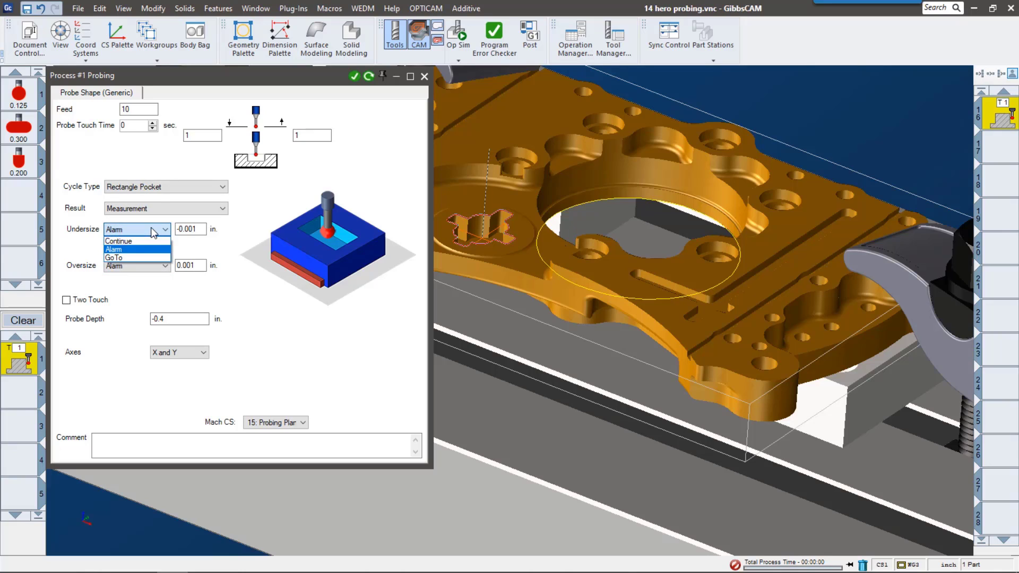
pyautogui.click(144, 259)
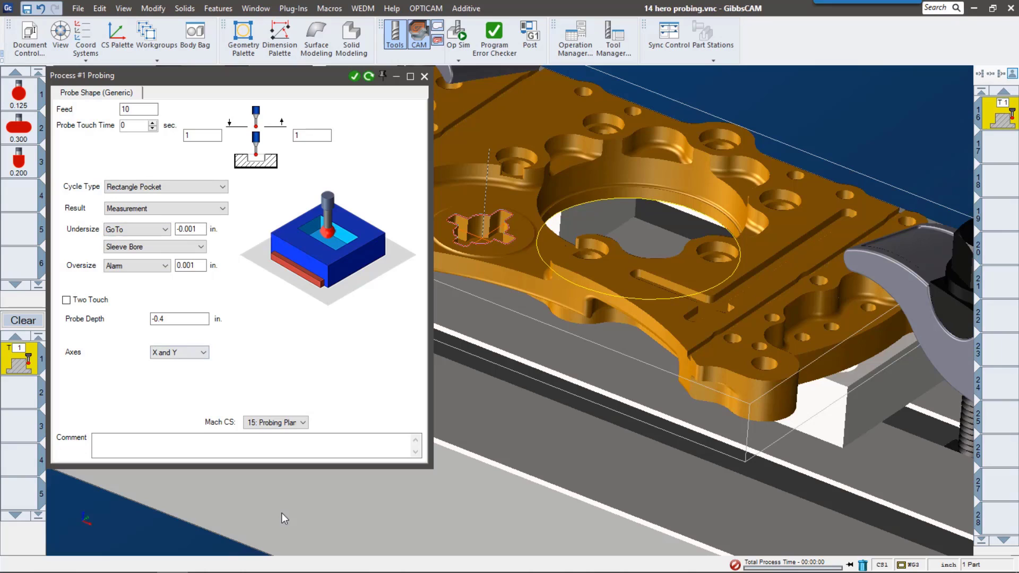
pyautogui.click(20, 396)
# - Reload operation 16's Rectangle Pocket probing process via operations 15 and 16
pyautogui.scroll(-5, 168, 407)
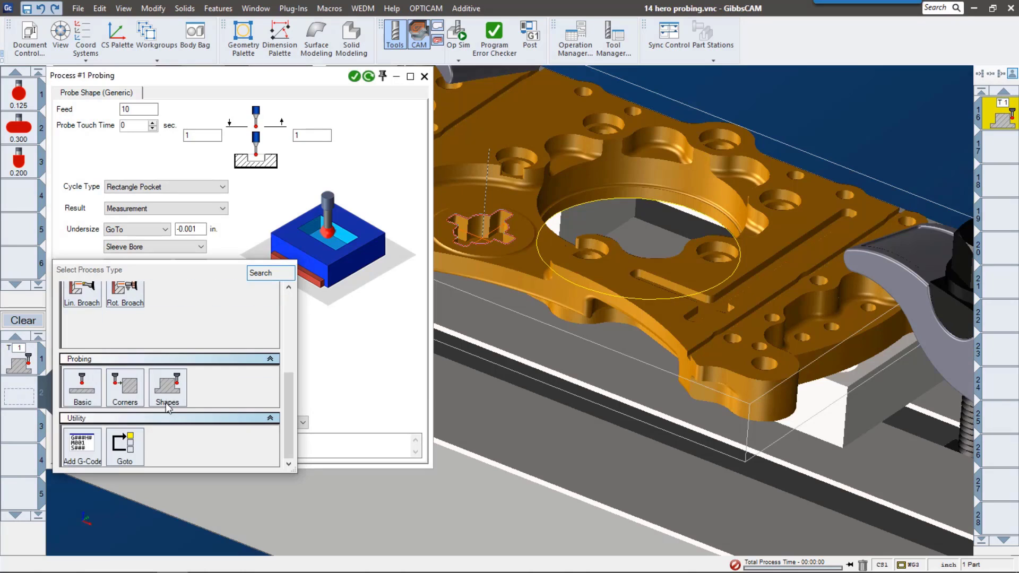
pyautogui.click(380, 390)
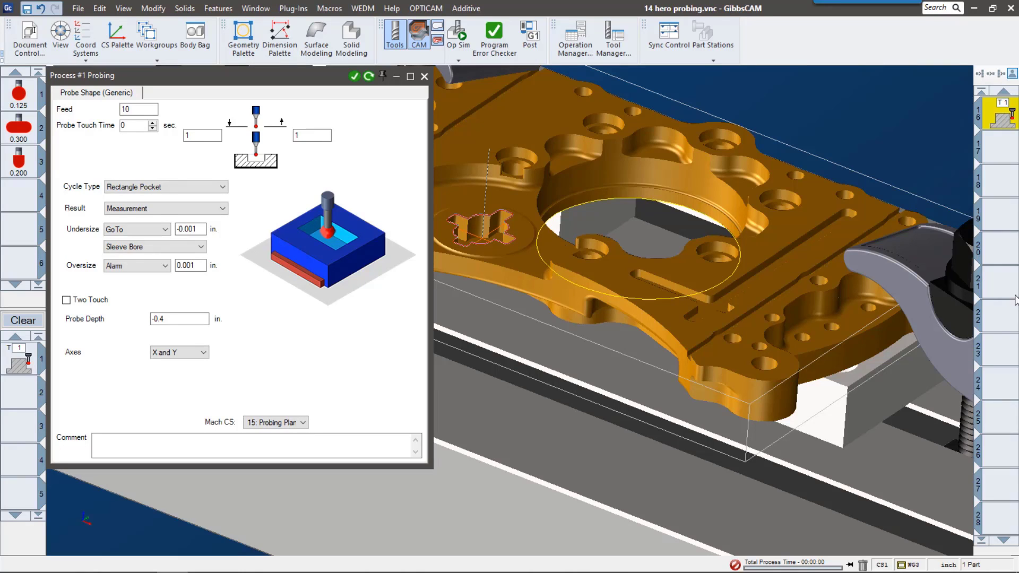
pyautogui.scroll(2, 991, 213)
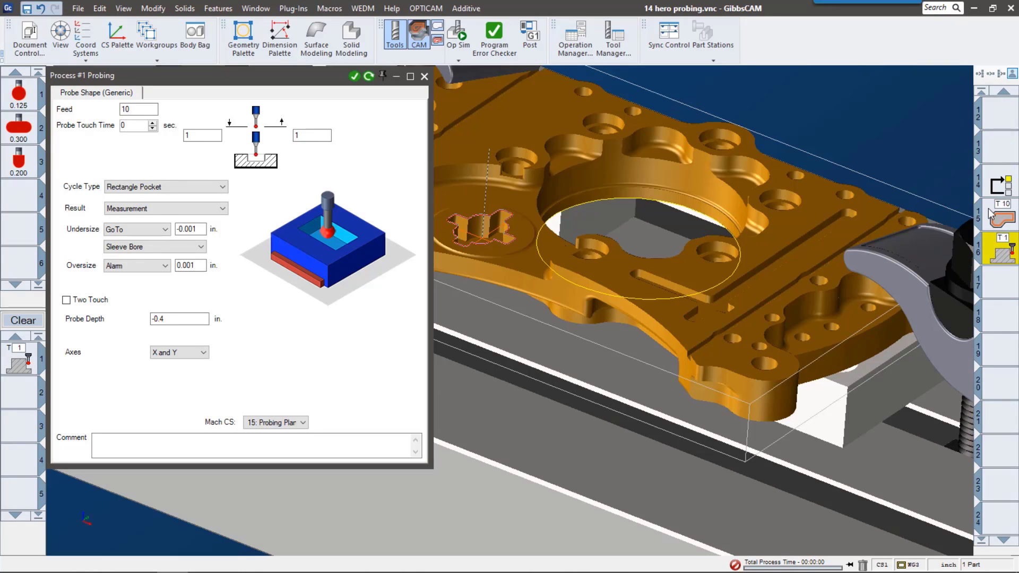
pyautogui.click(1005, 184)
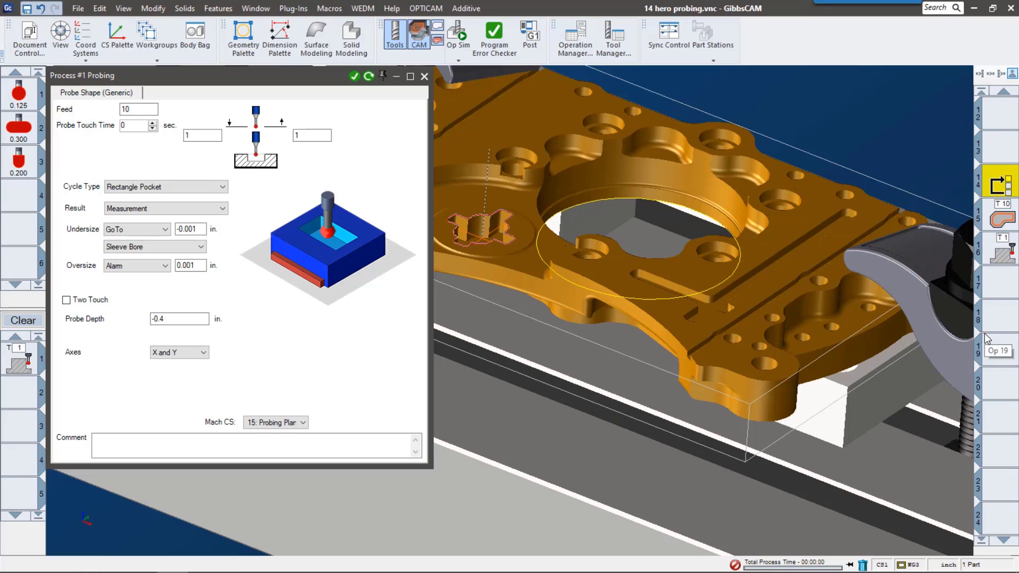
pyautogui.click(1008, 218)
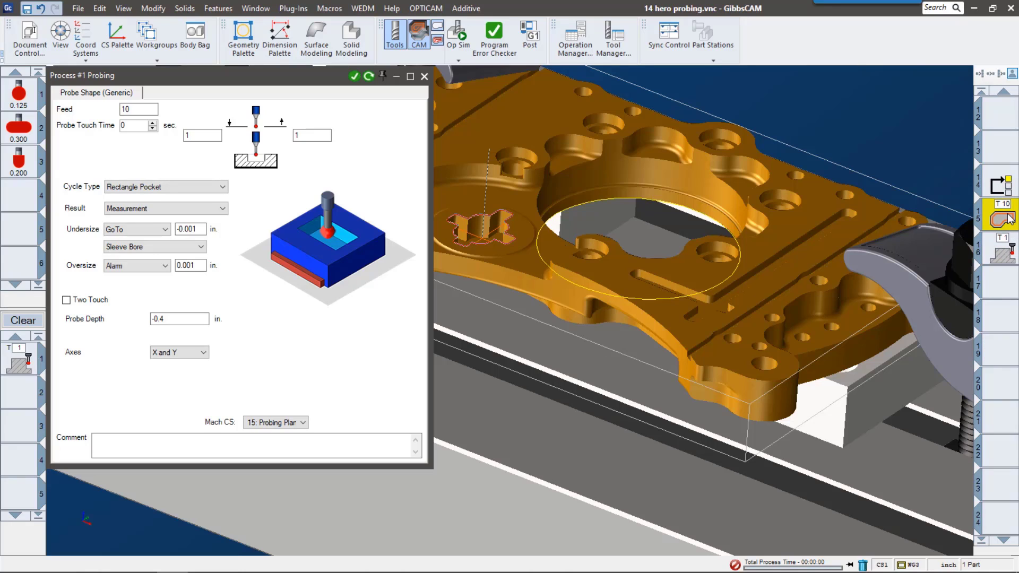
pyautogui.doubleClick(1009, 217)
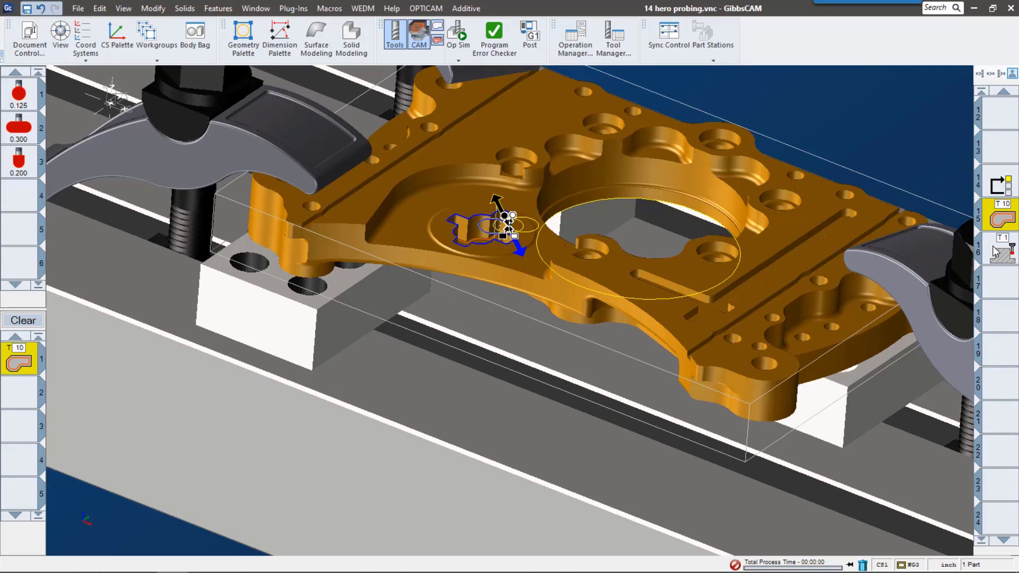
pyautogui.doubleClick(1002, 259)
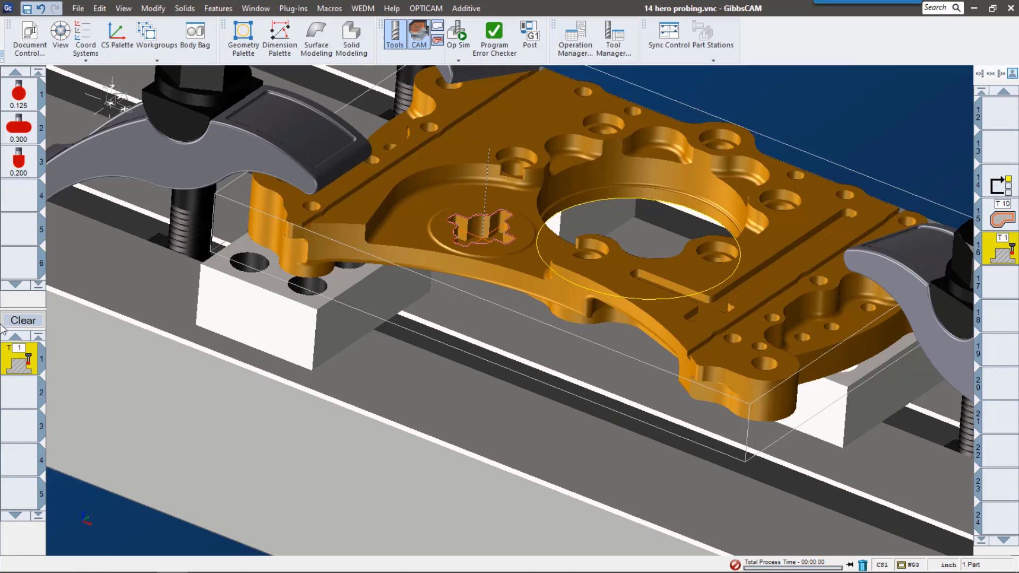
pyautogui.doubleClick(27, 365)
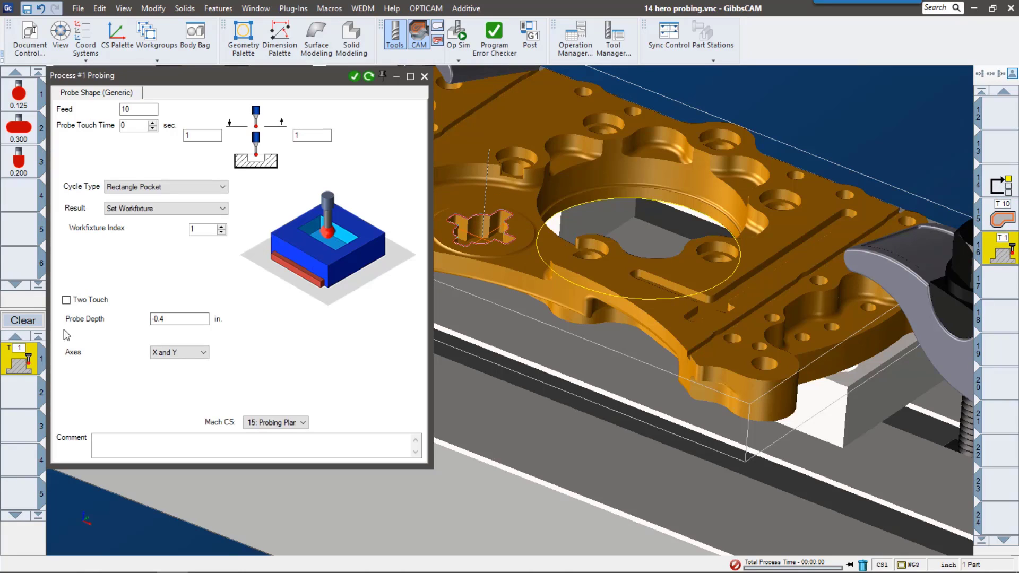
# - Play the Op Sim of the probe moving over the plate into the small pocket
pyautogui.click(458, 35)
pyautogui.click(844, 123)
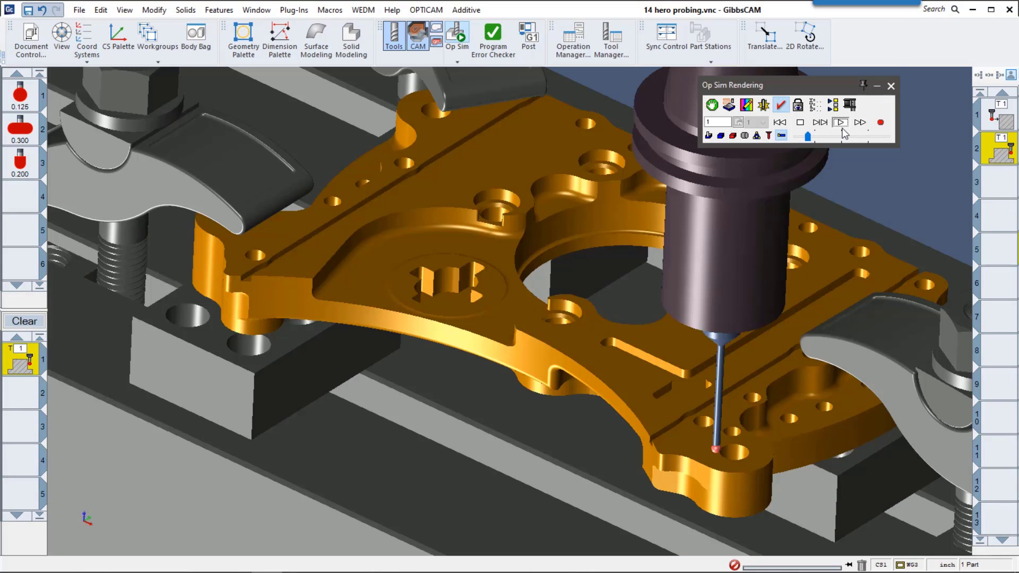